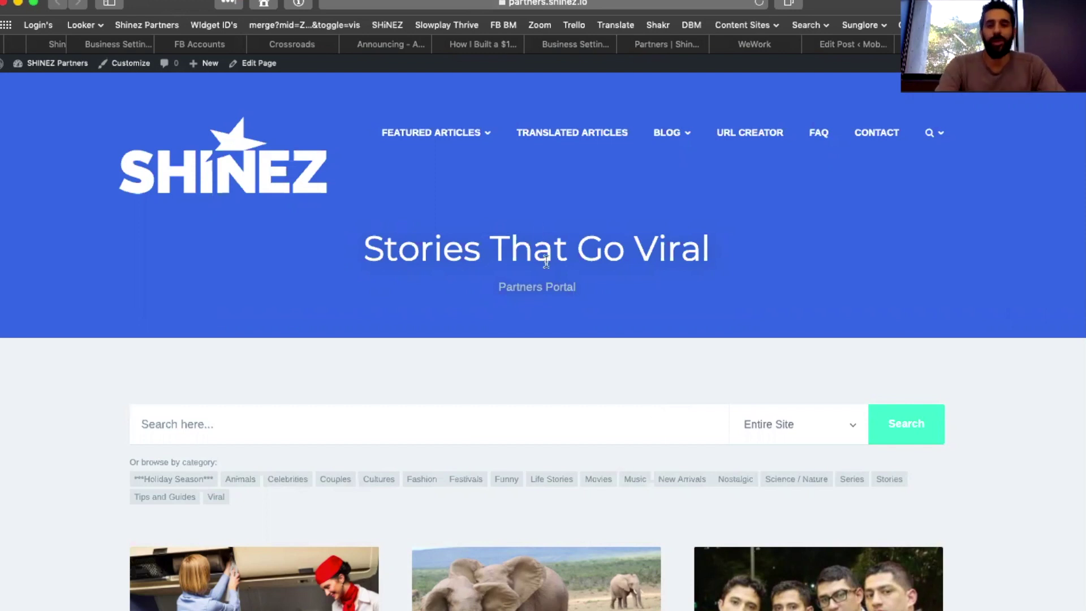
Step: Find the fsingen card in the Partners Portal article grid and open its details page
scroll(536, 222, "down", 10)
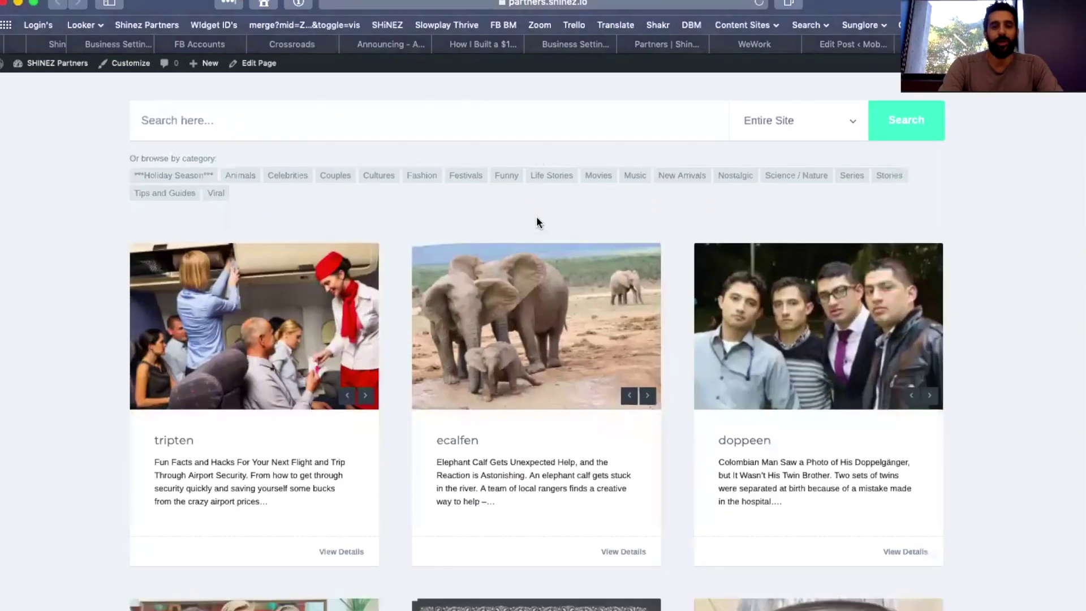
scroll(539, 224, "down", 12)
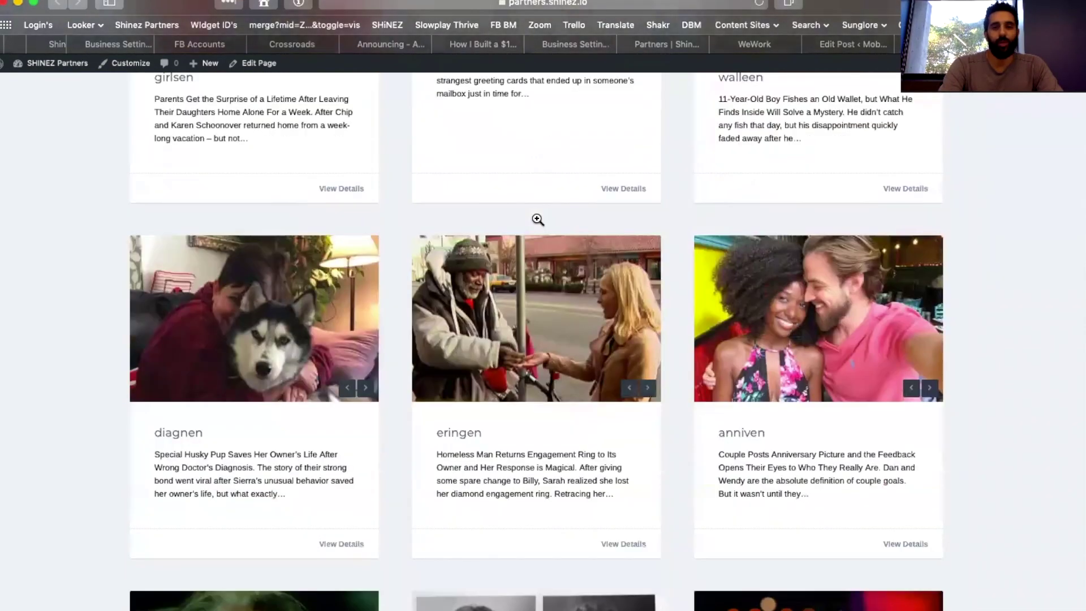
scroll(538, 220, "down", 10)
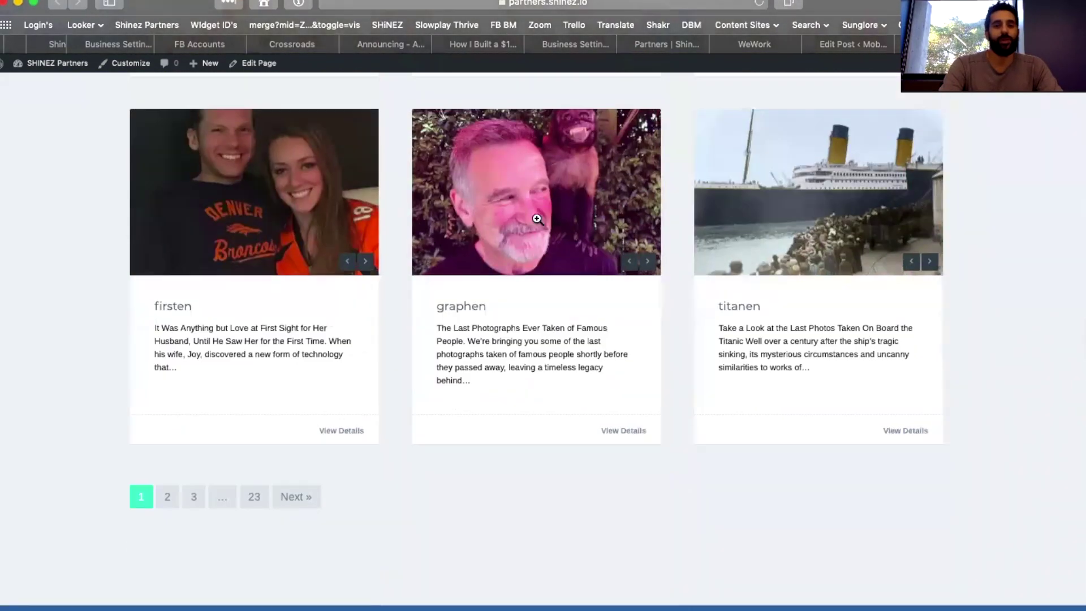
scroll(539, 223, "up", 15)
scroll(539, 223, "up", 12)
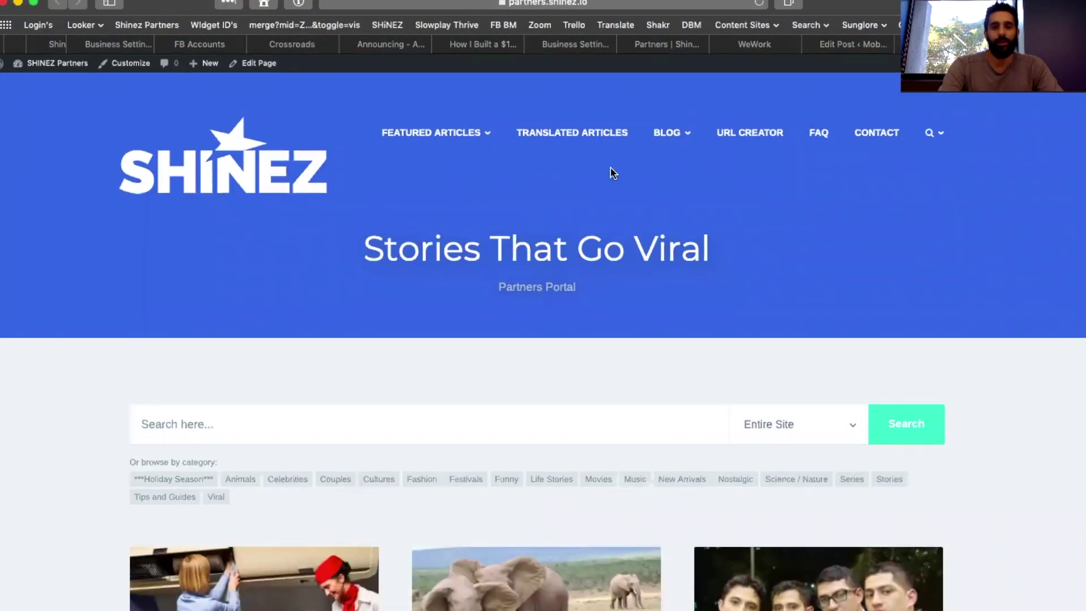
mouse_move(686, 139)
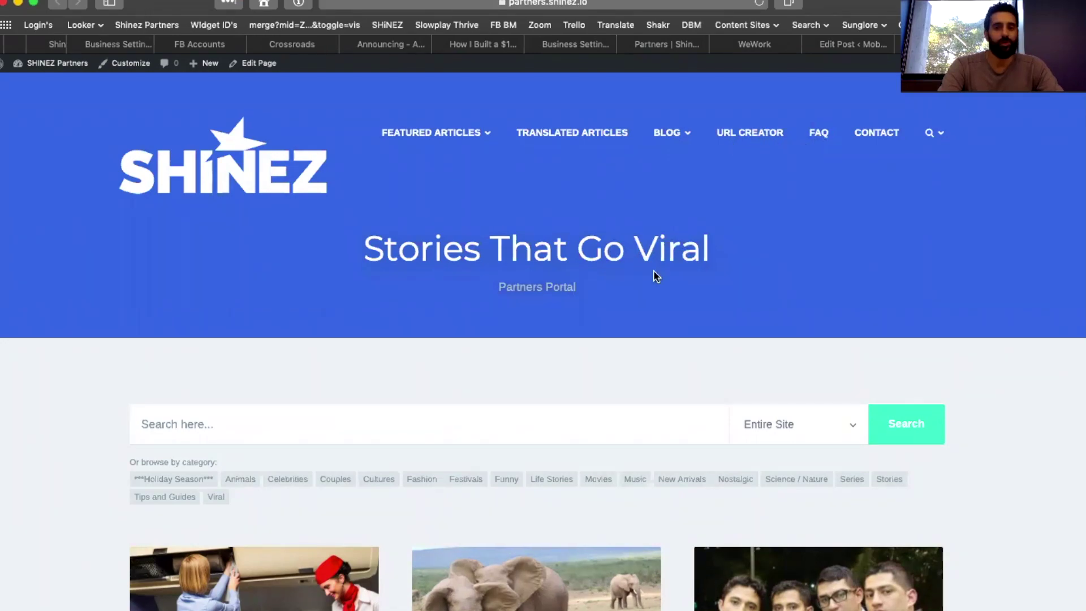
scroll(655, 274, "down", 15)
scroll(654, 275, "down", 10)
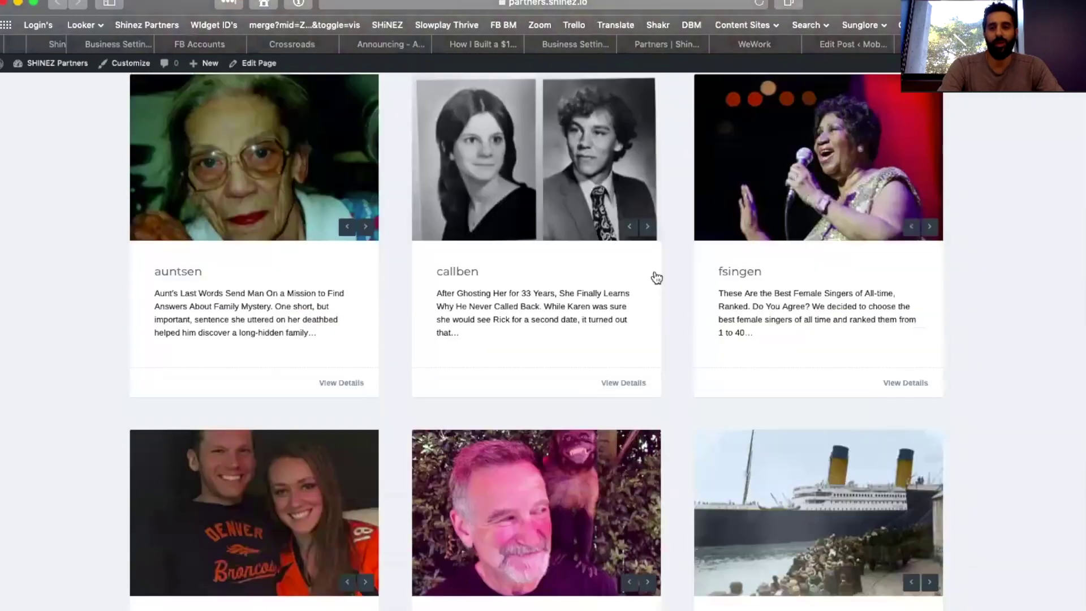
left_click(757, 267)
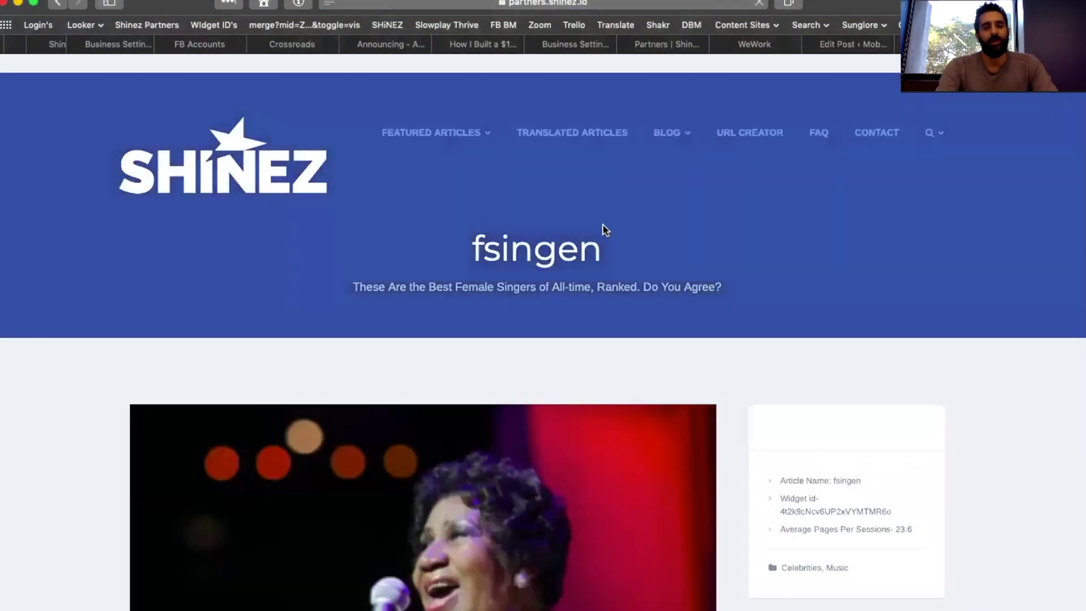
Step: Review the fsingen article page and activate its preview link
scroll(508, 297, "down", 3)
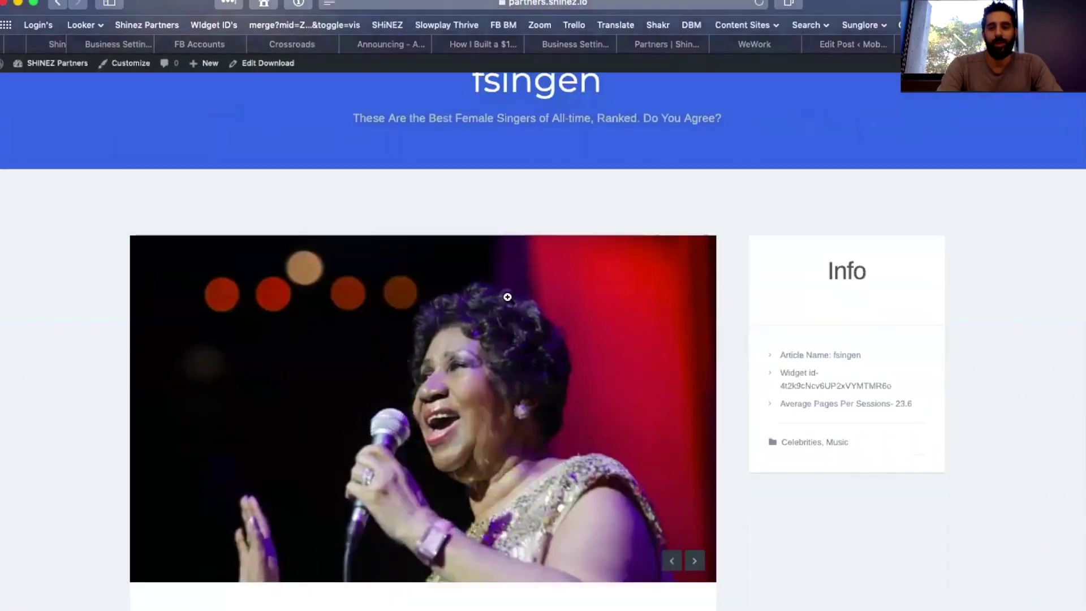
scroll(507, 297, "down", 8)
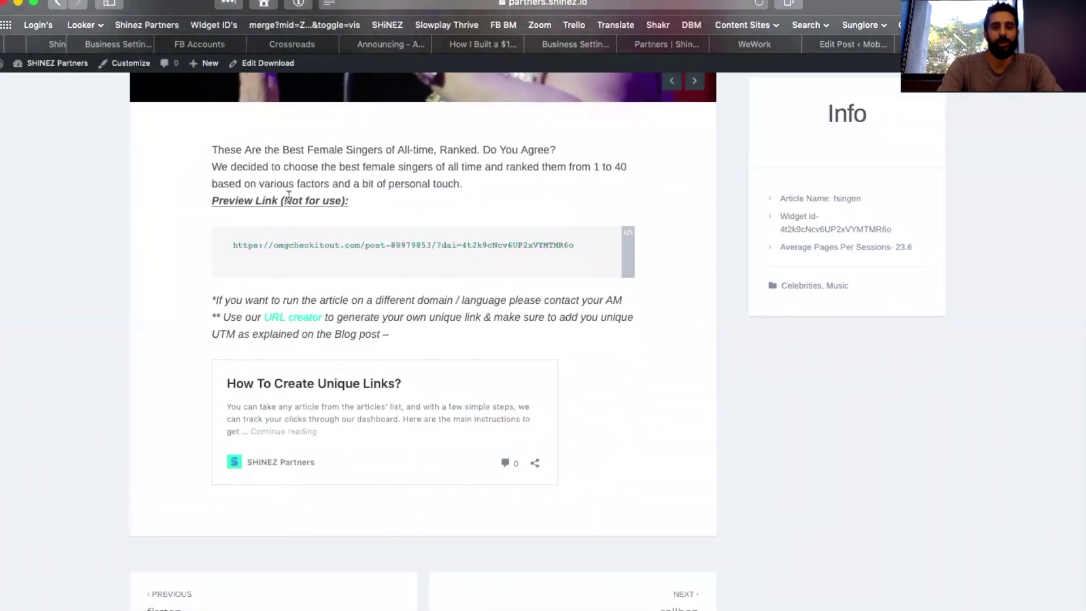
left_click(433, 249)
scroll(504, 323, "up", 2)
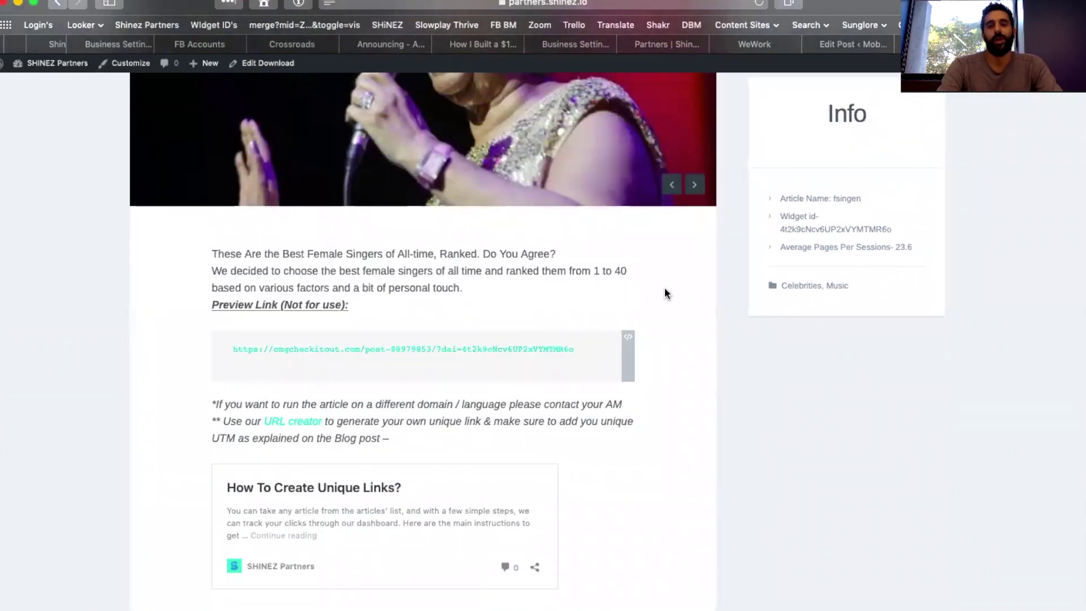
scroll(665, 293, "up", 5)
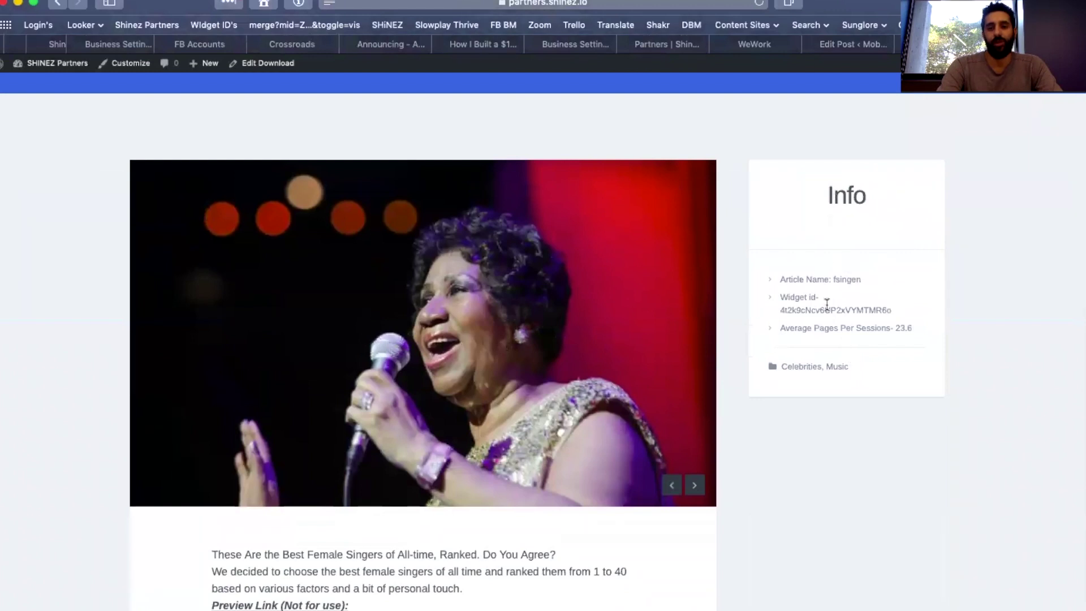
scroll(827, 305, "up", 3)
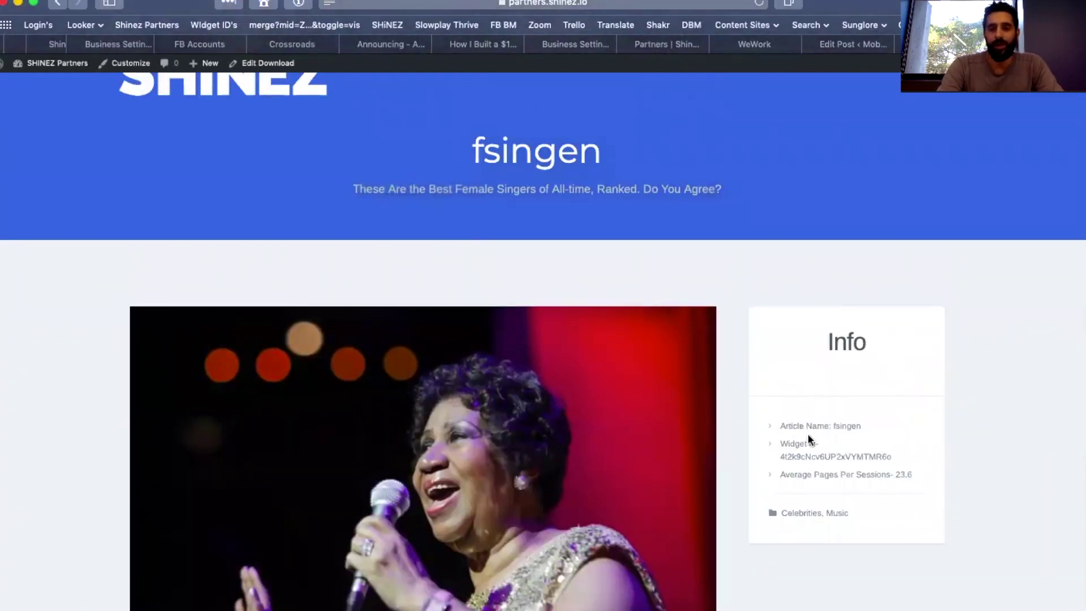
Step: Select the fsingen Widget id, name and title, then go to the URL Creator
double_click(803, 457)
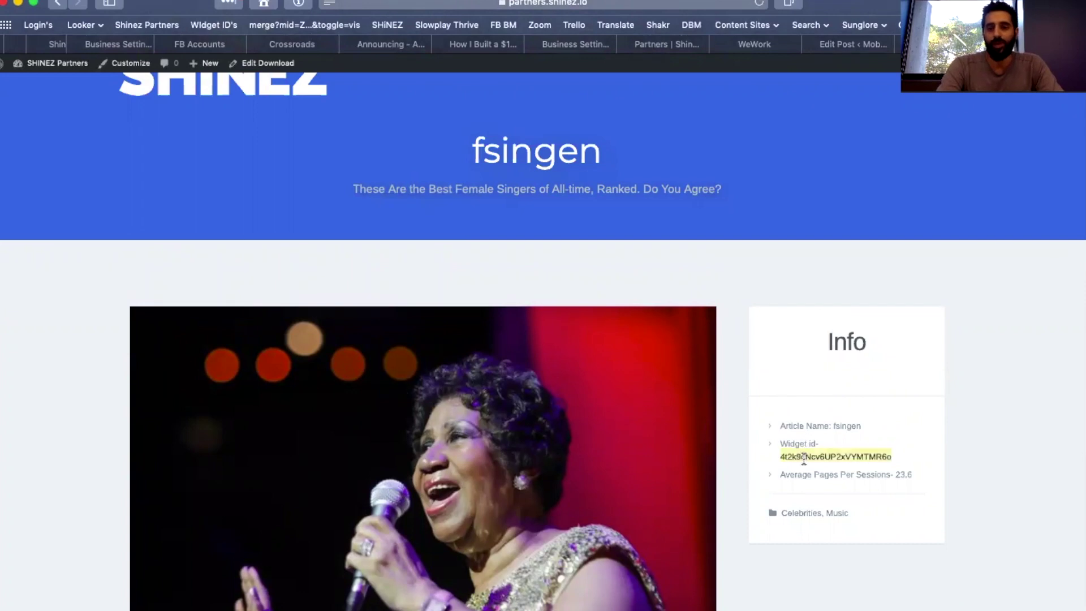
double_click(845, 427)
double_click(525, 150)
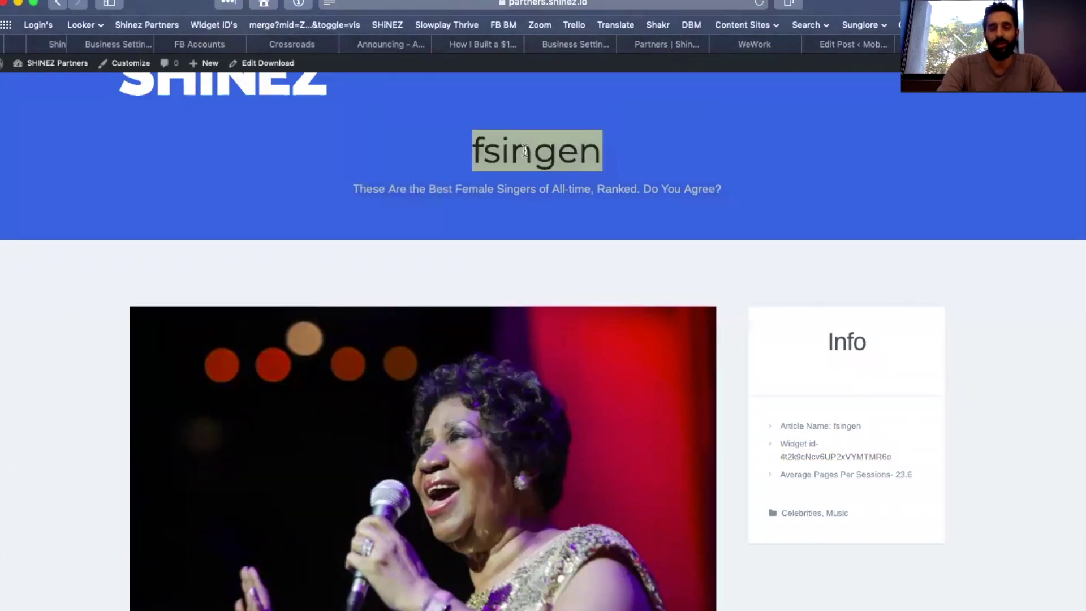
scroll(525, 150, "up", 3)
left_click(548, 260)
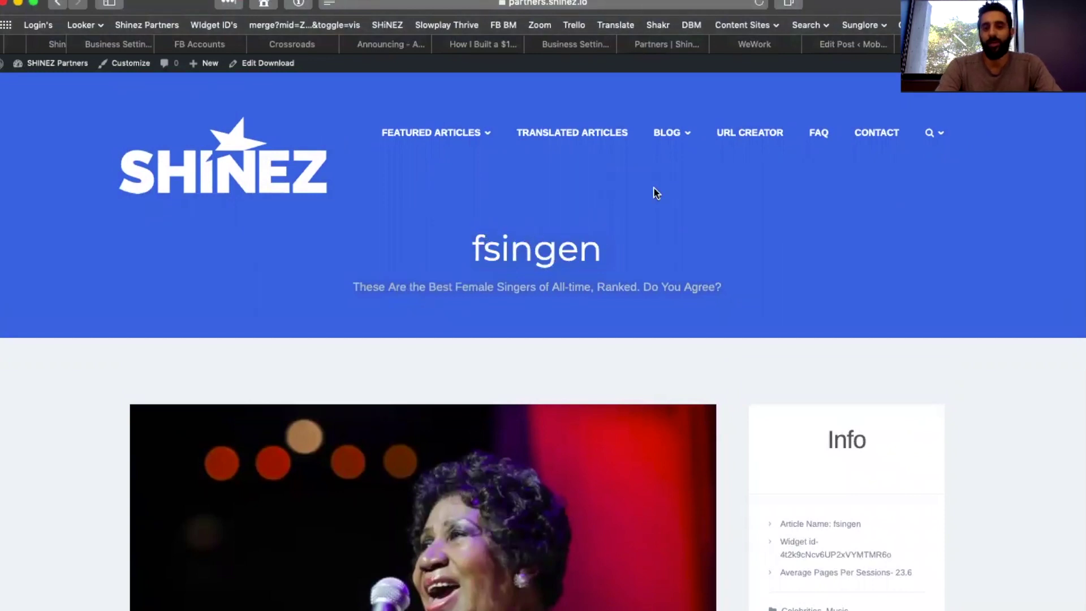
left_click(752, 135)
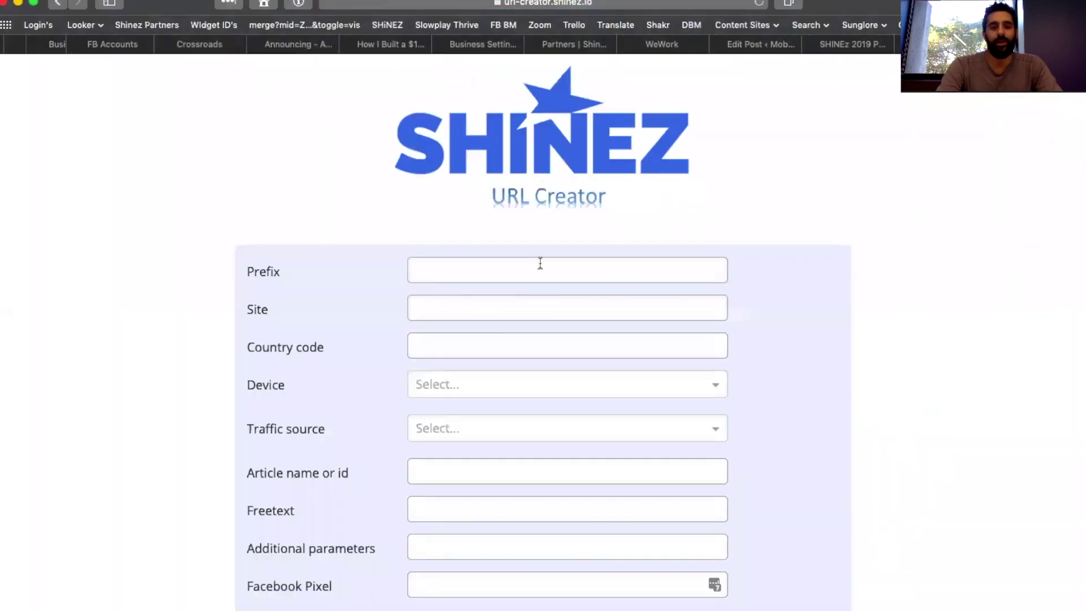
Step: Enter Prefix xx and Site omg in the URL Creator form
left_click(484, 278)
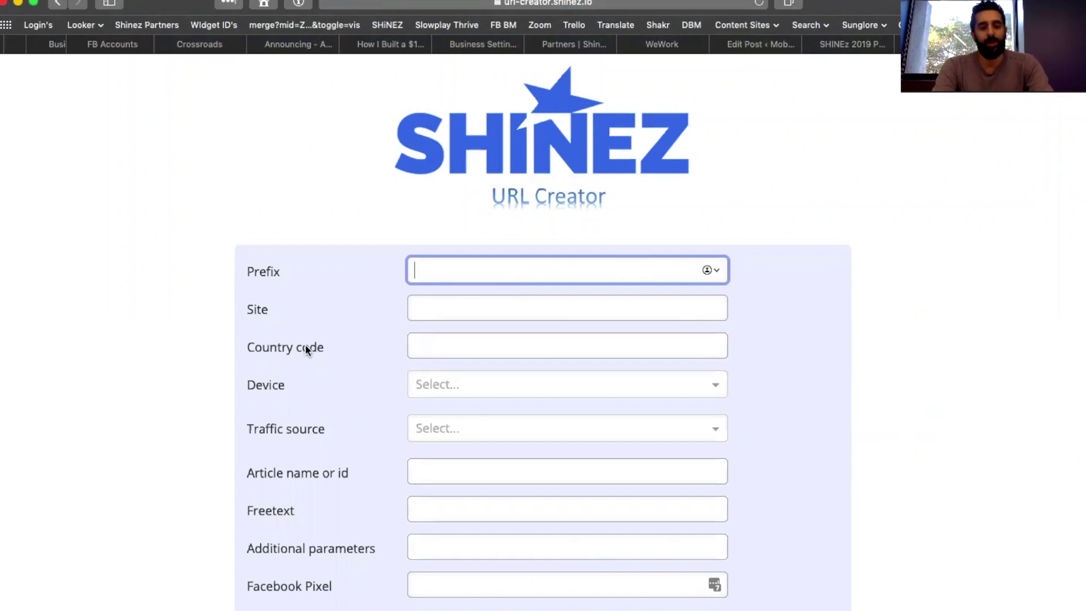
type("xx")
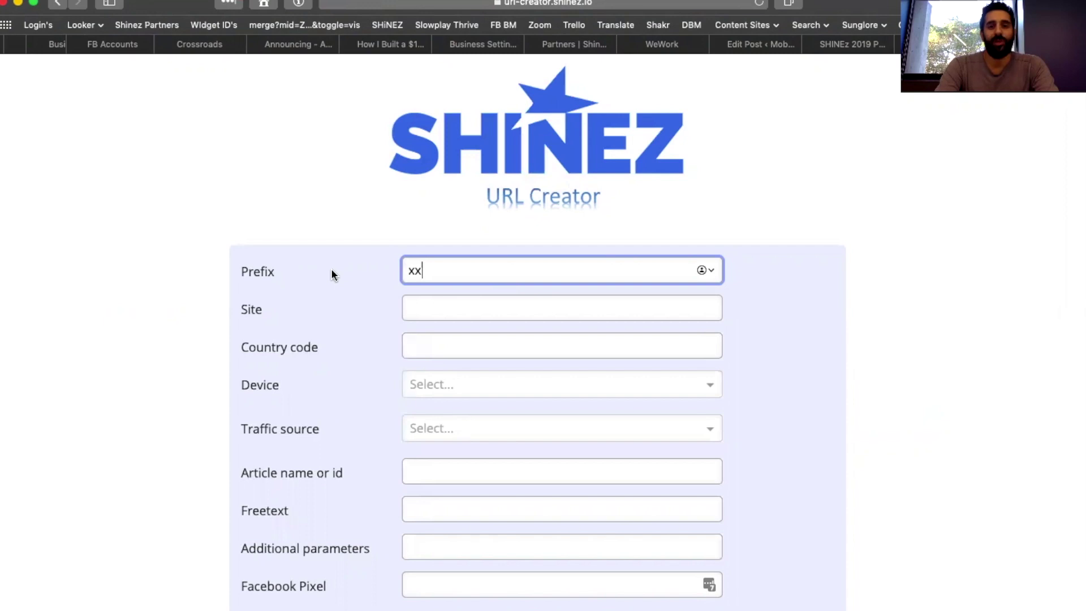
left_click(462, 305)
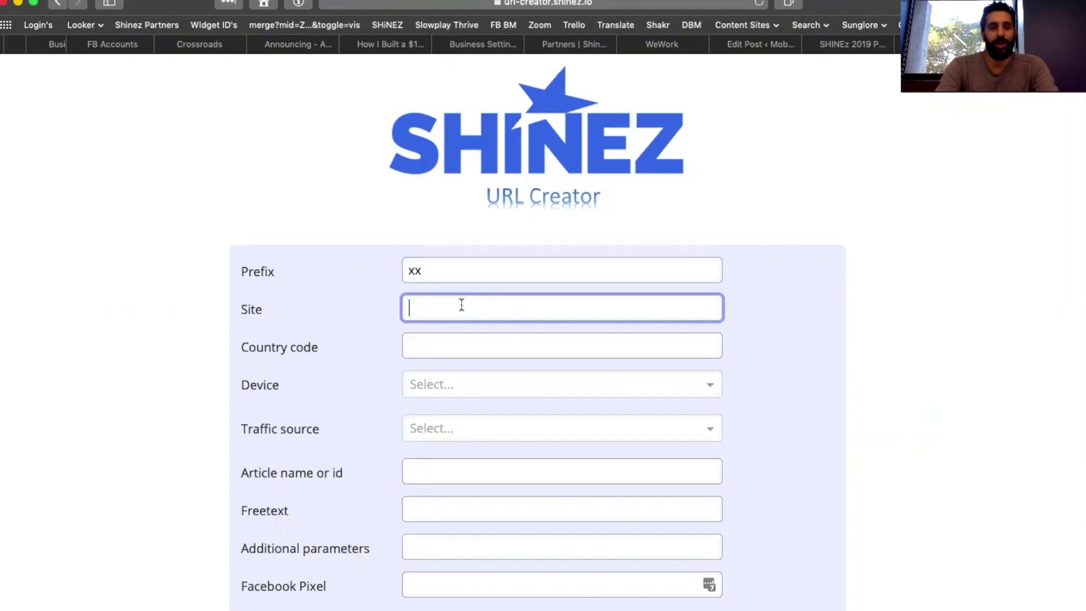
type("omg")
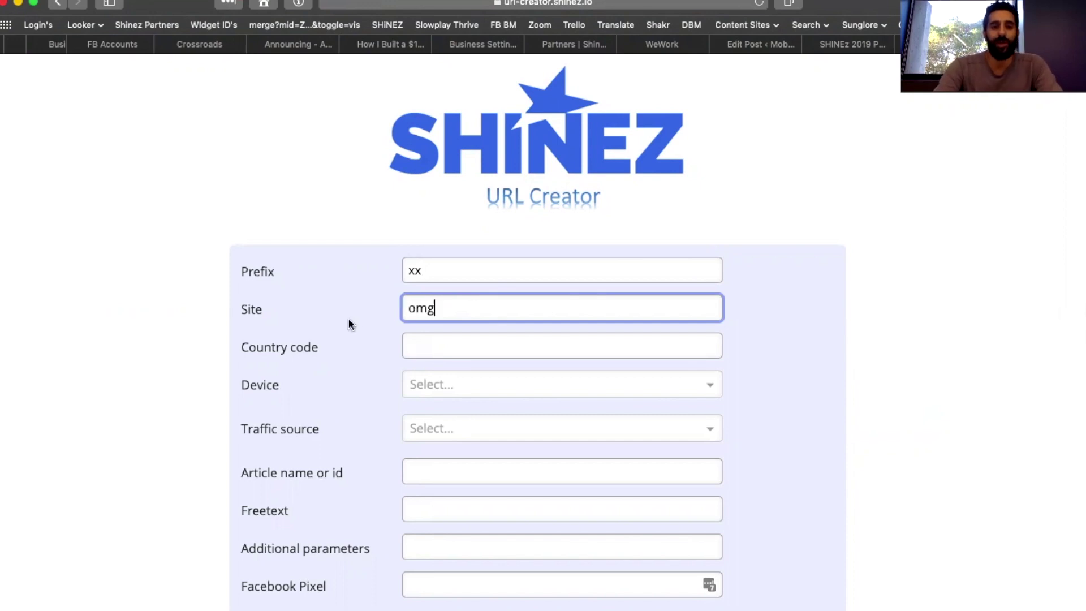
Step: Set the Country code to fr, replacing the earlier us and ca entries
left_click(449, 339)
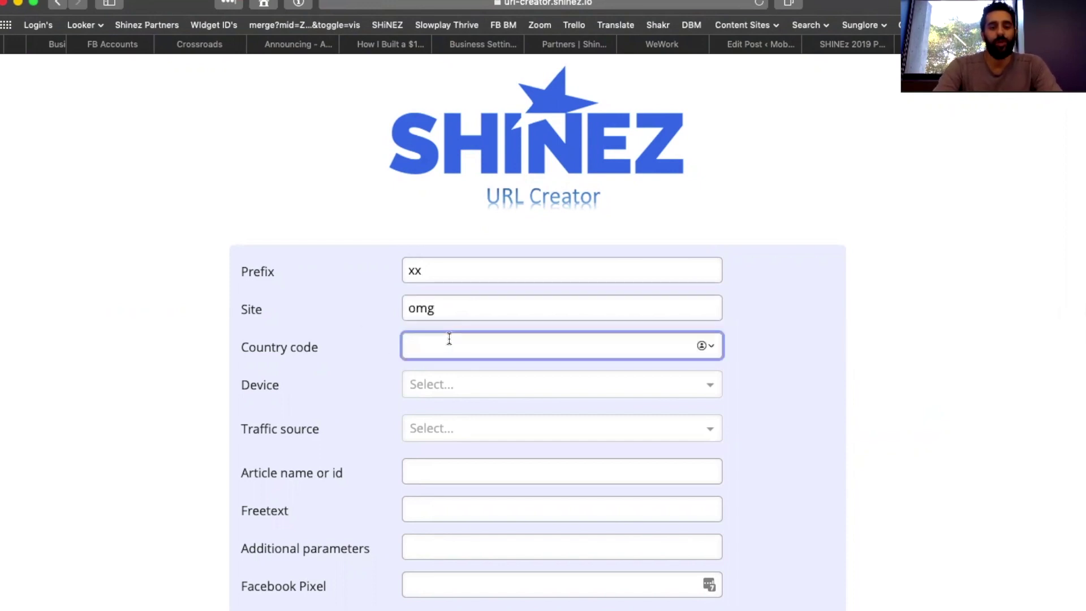
type("us")
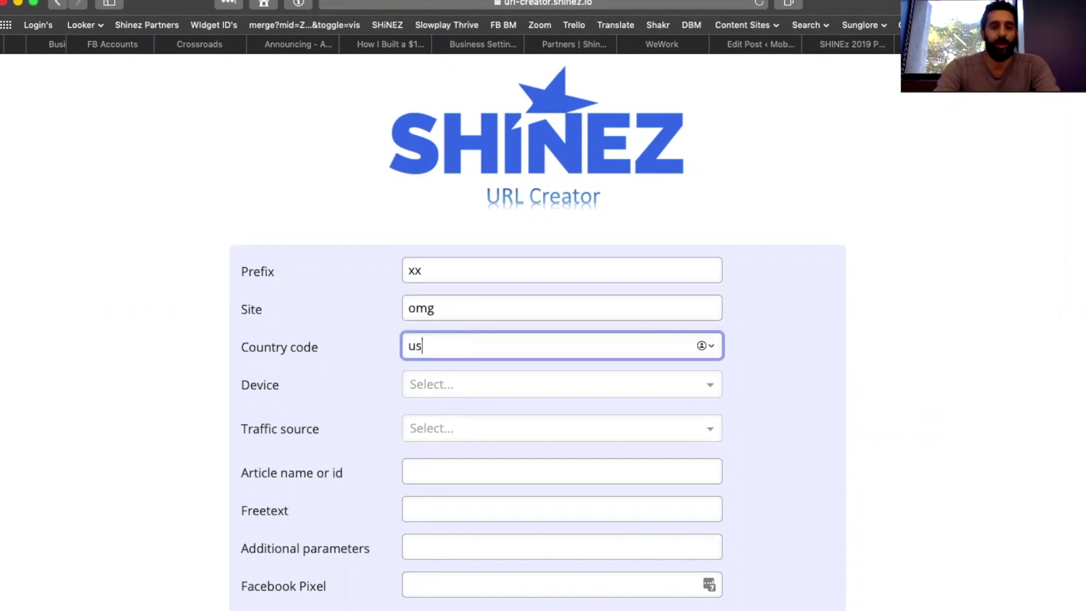
key("BackSpace")
key("BackSpace")
type("ca")
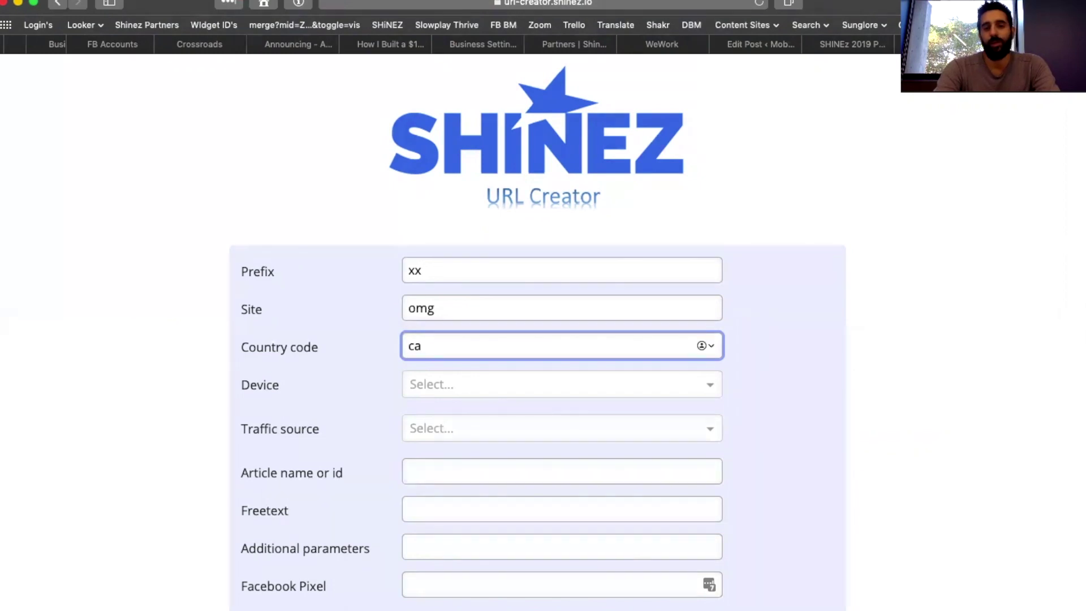
key("BackSpace")
key("BackSpace")
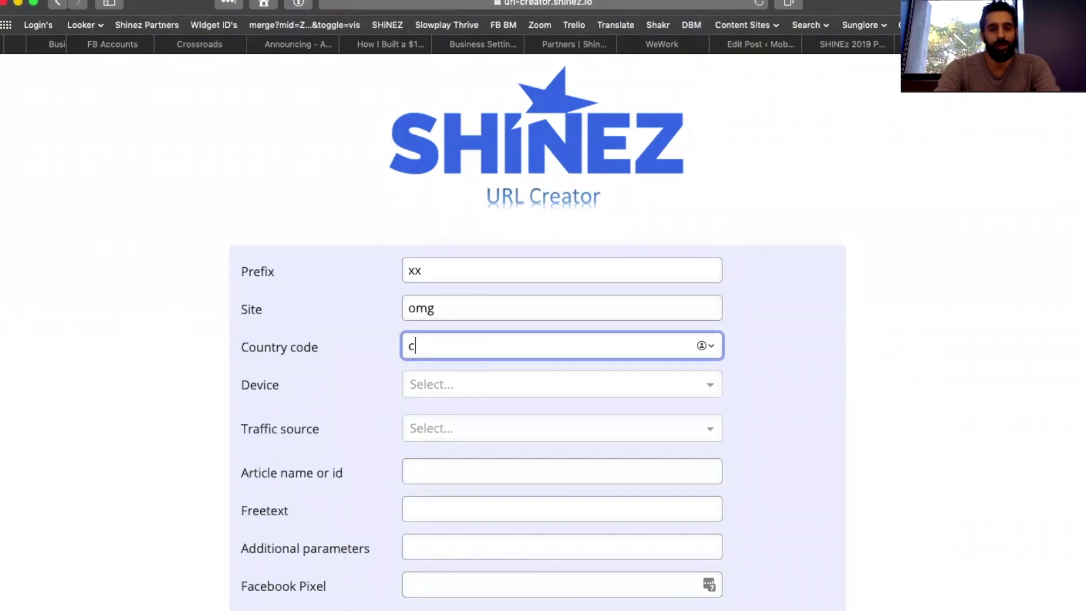
type("fr")
key("BackSpace")
key("BackSpace")
type("fr")
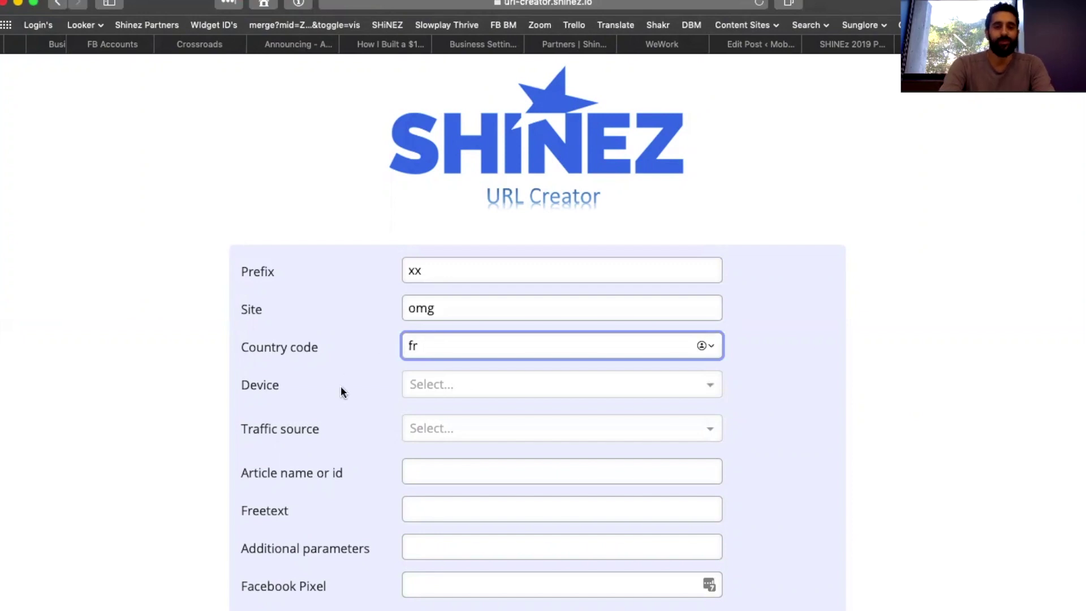
left_click(477, 378)
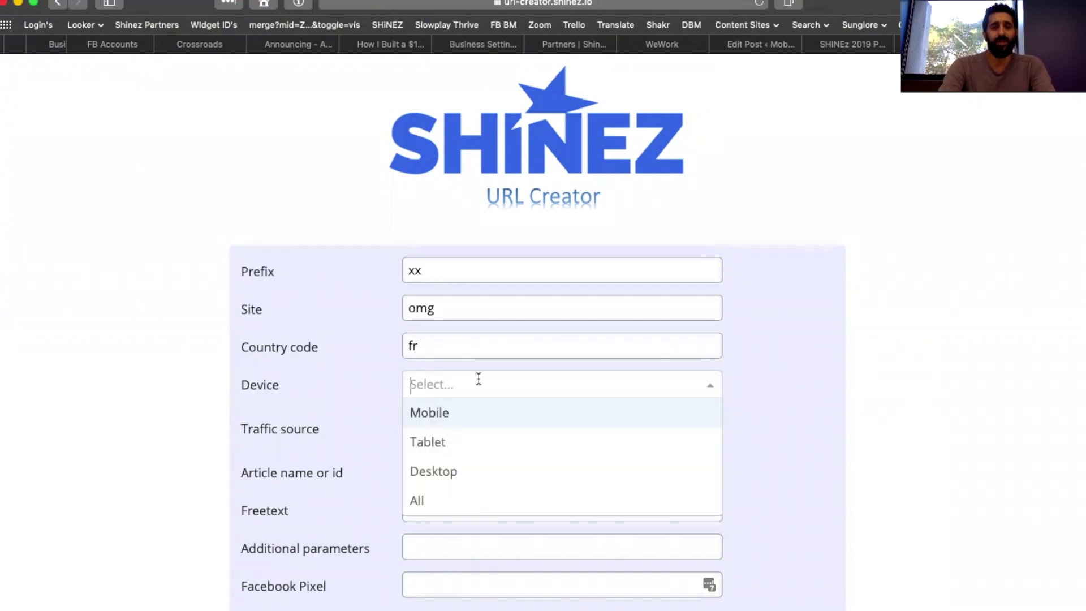
Step: Set Device to Mobile and Traffic source to Facebook, then return to the fsingen article tab
left_click(482, 424)
scroll(481, 424, "down", 2)
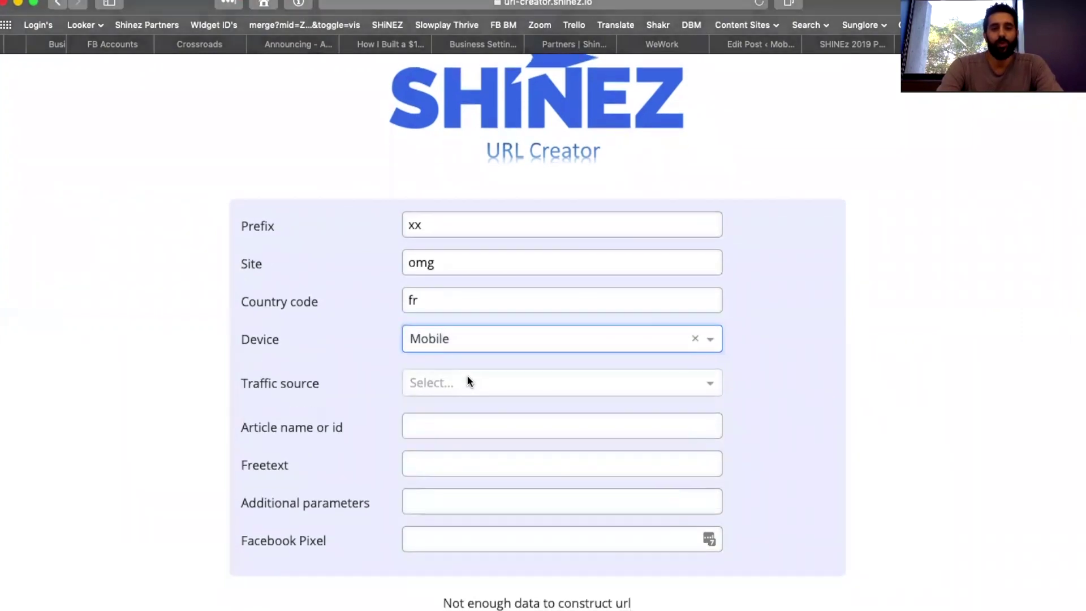
left_click(466, 381)
scroll(486, 435, "down", 3)
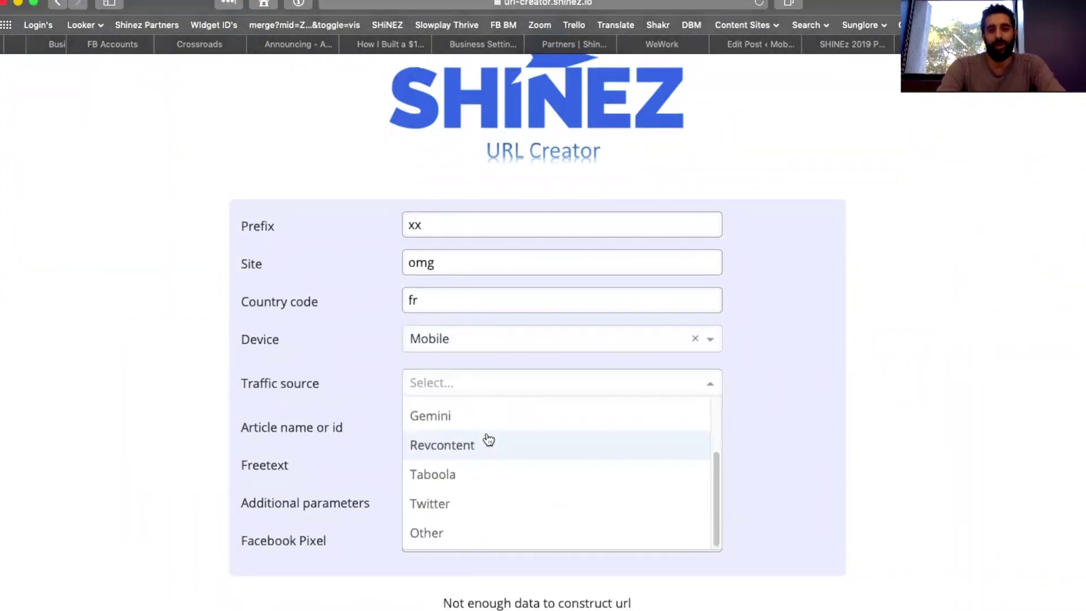
scroll(489, 439, "up", 3)
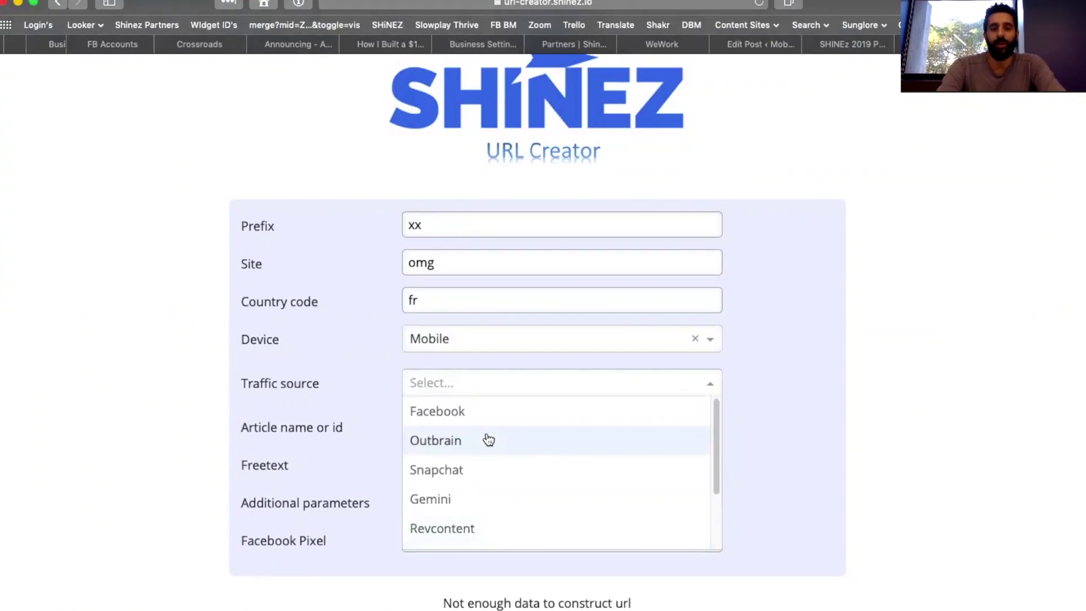
scroll(489, 440, "down", 3)
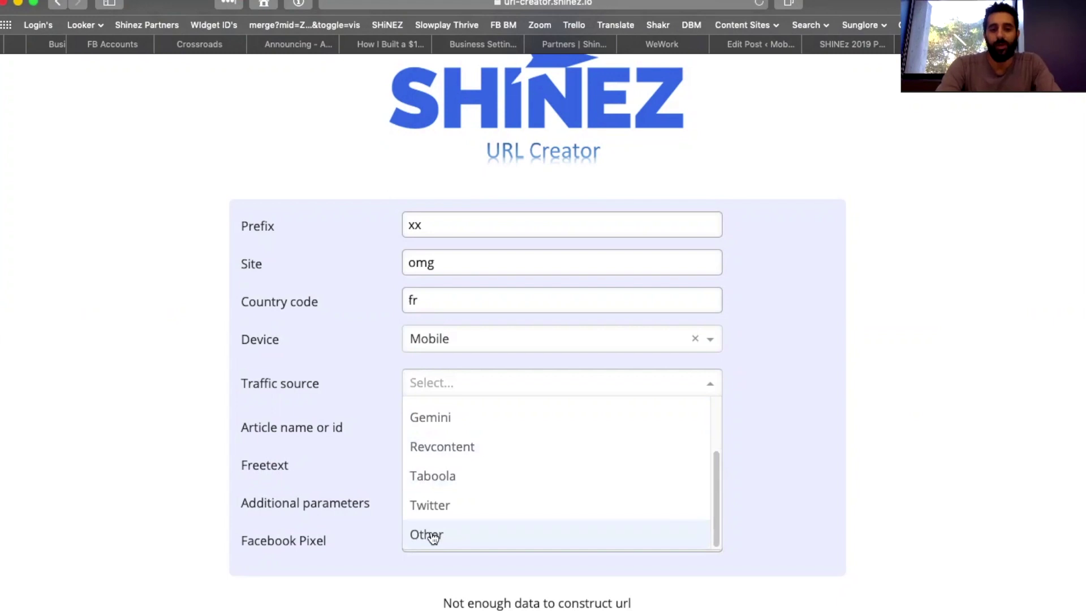
scroll(433, 535, "up", 3)
left_click(483, 419)
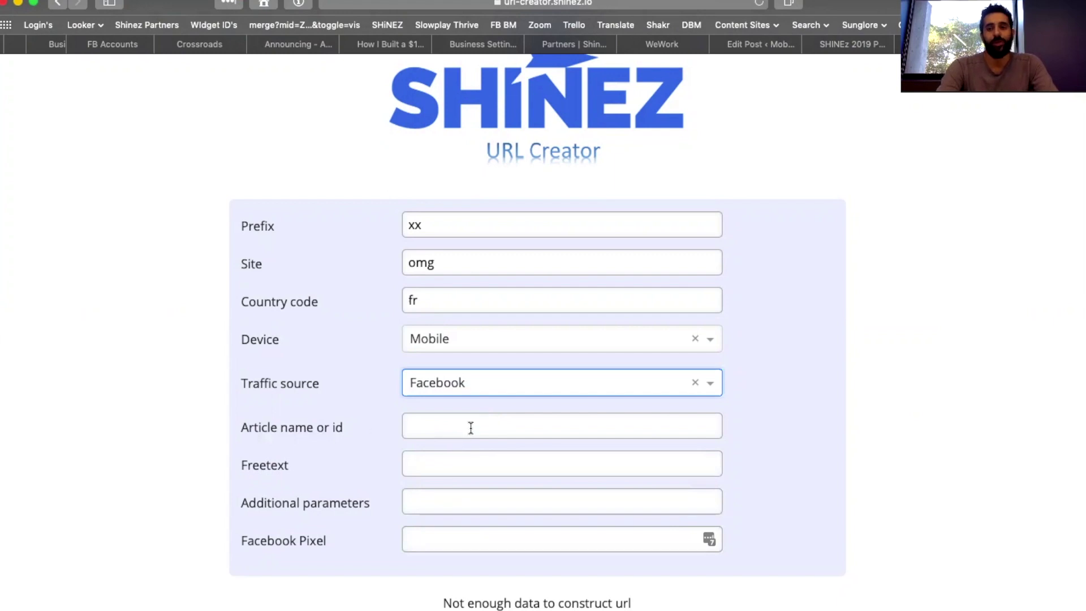
key("ctrl+shift+Tab")
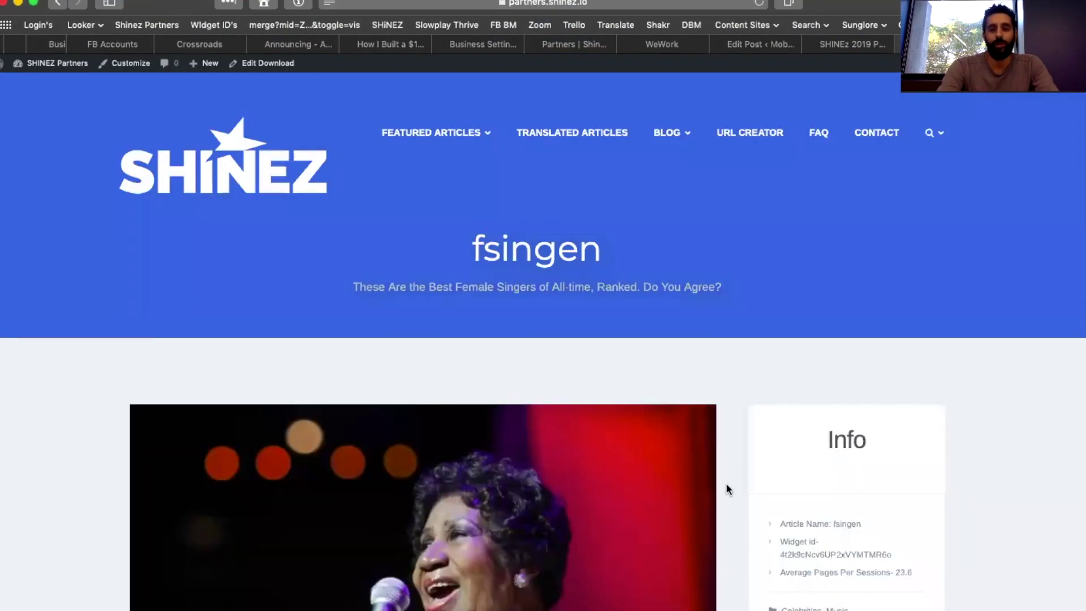
Step: Copy the fsingen widget id into the URL Creator's Article name or id field
double_click(836, 555)
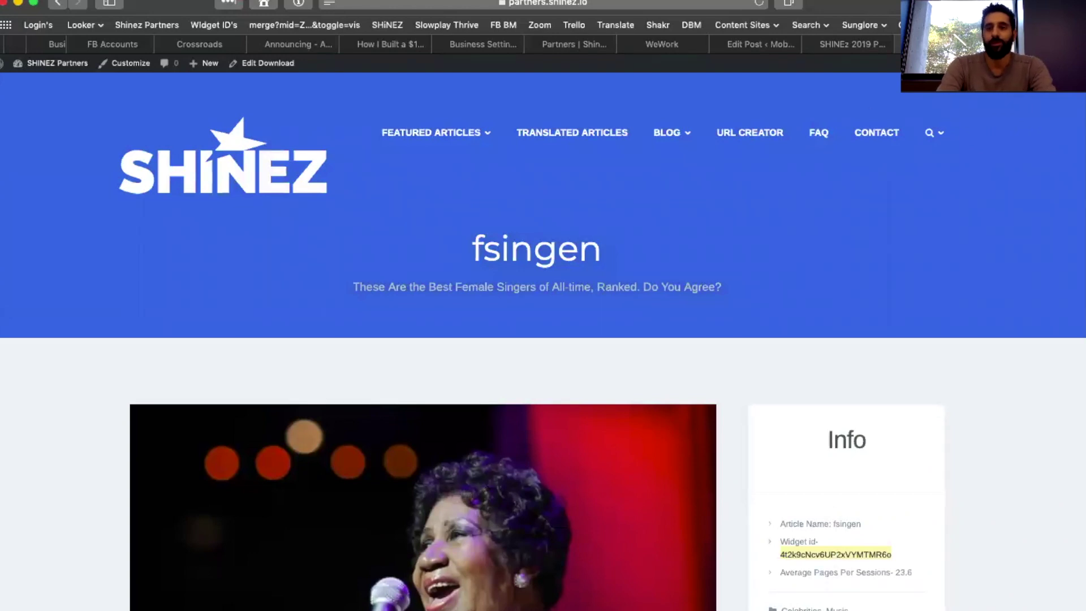
key("ctrl+Tab")
left_click(439, 424)
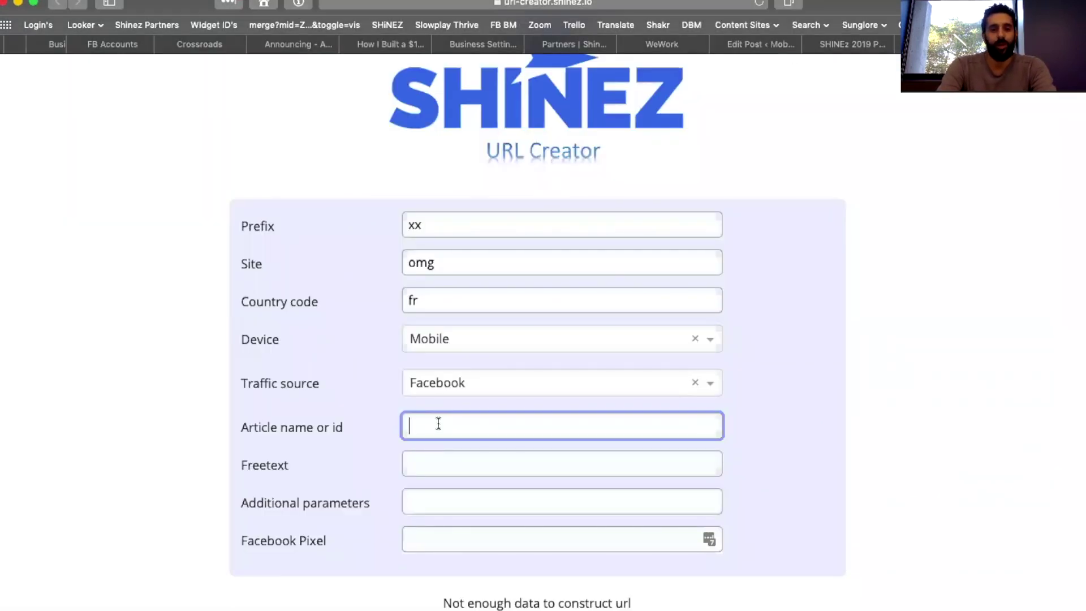
type("4t2k9cNcv6UP2xVYMTMR6o")
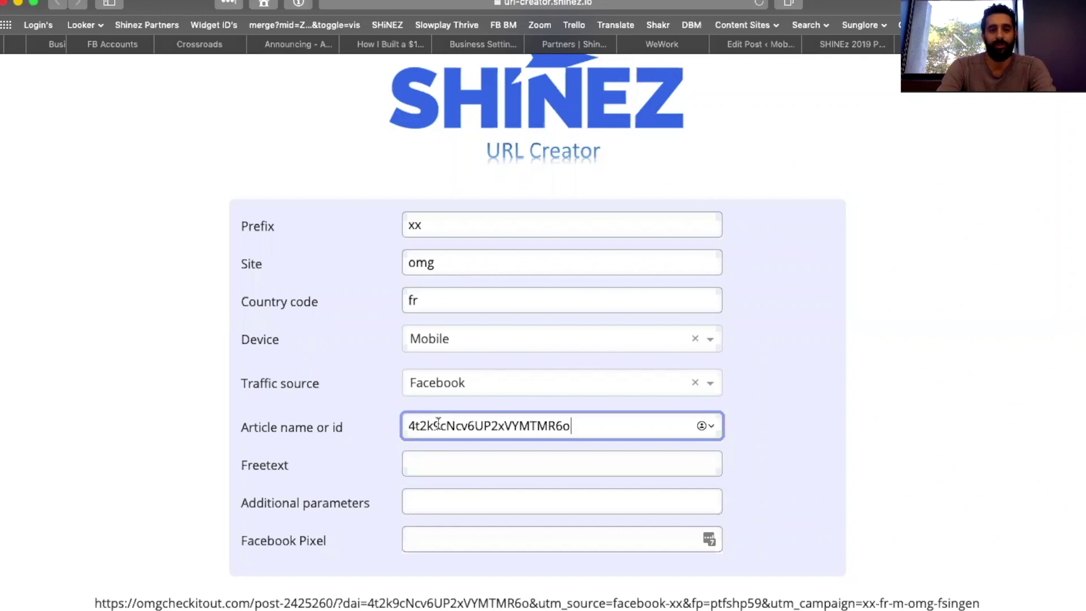
scroll(439, 423, "down", 3)
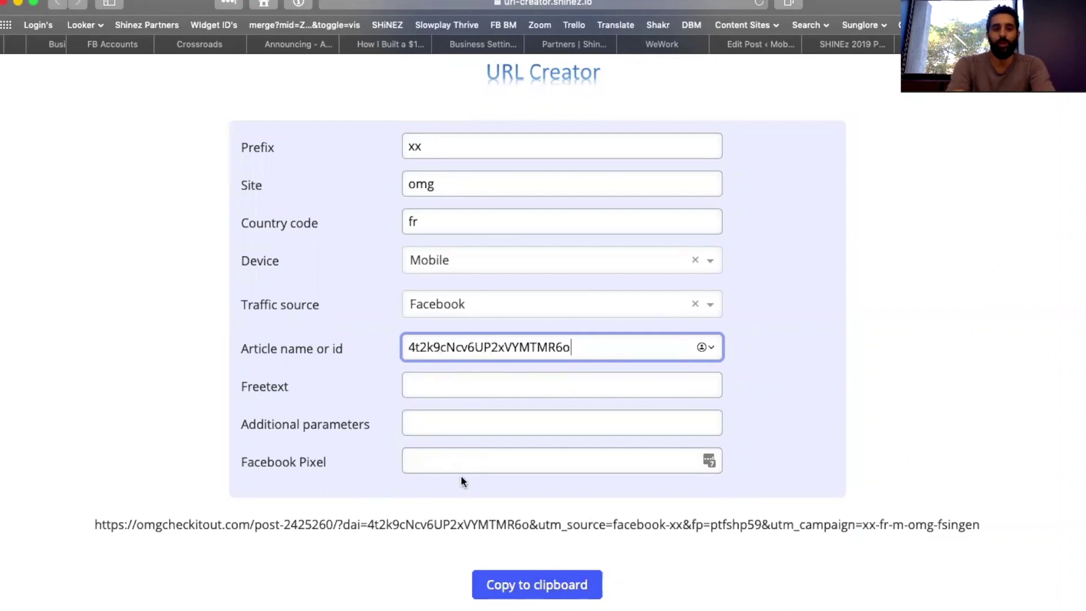
left_click(512, 392)
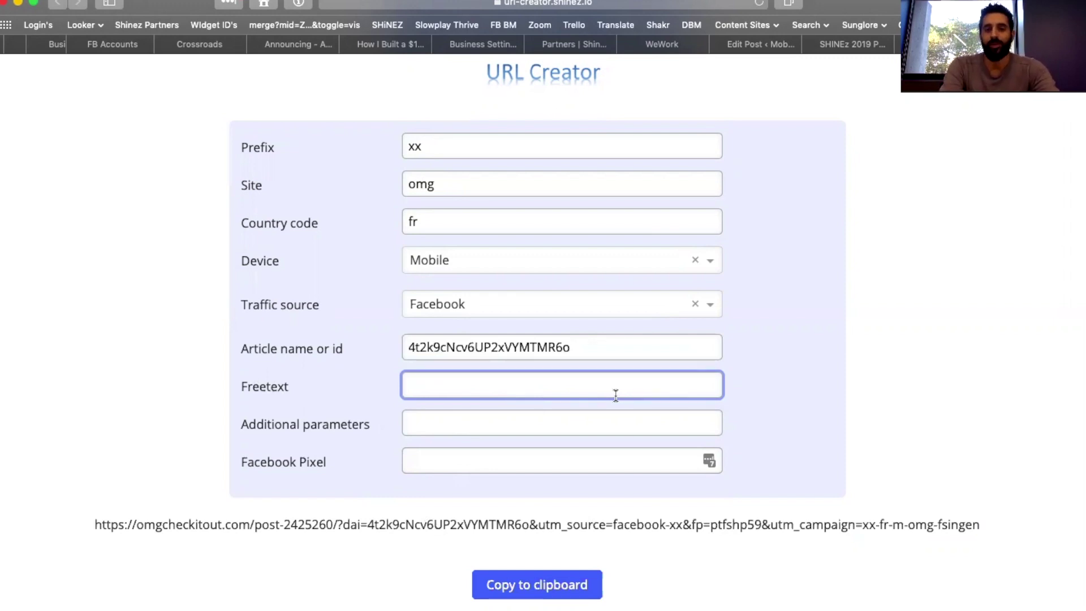
Step: Enter v3 in the Freetext field so the campaign ends with -v3
type("v1")
key("BackSpace")
type("v2")
key("BackSpace")
key("BackSpace")
type("2")
key("BackSpace")
type("3")
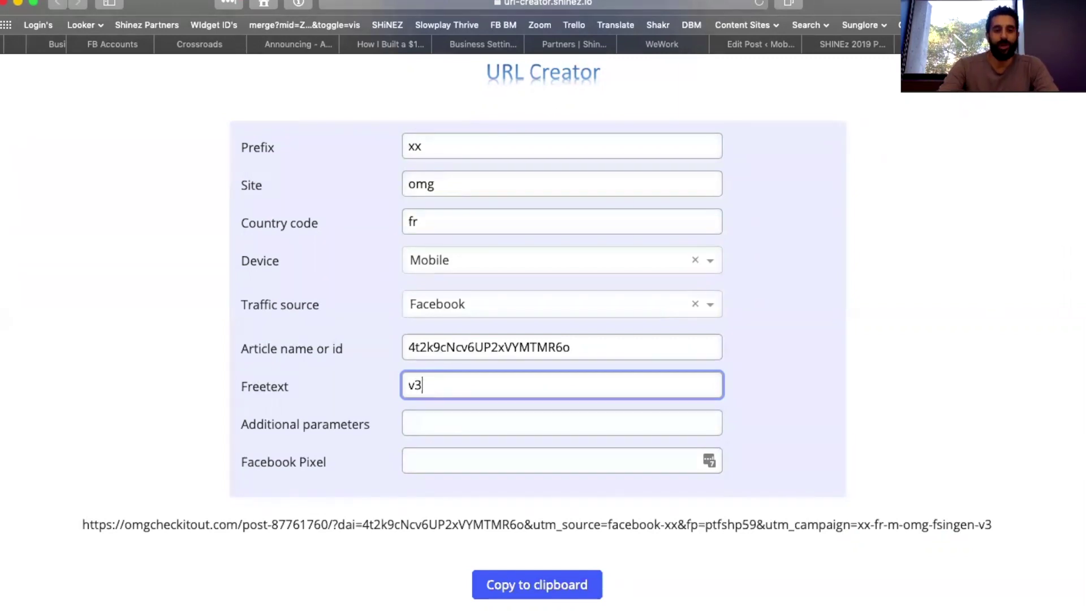
left_click(487, 419)
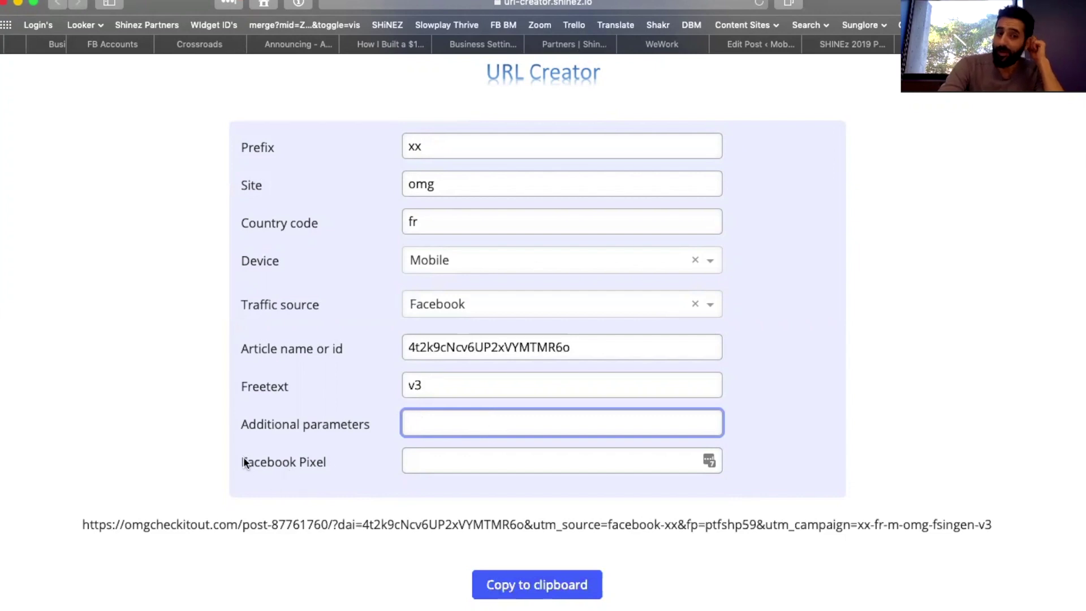
Step: Leave Facebook Pixel empty and select the full tracking URL ending utm_campaign=xx-fr-m-omg-fsingen-v3
left_click(511, 456)
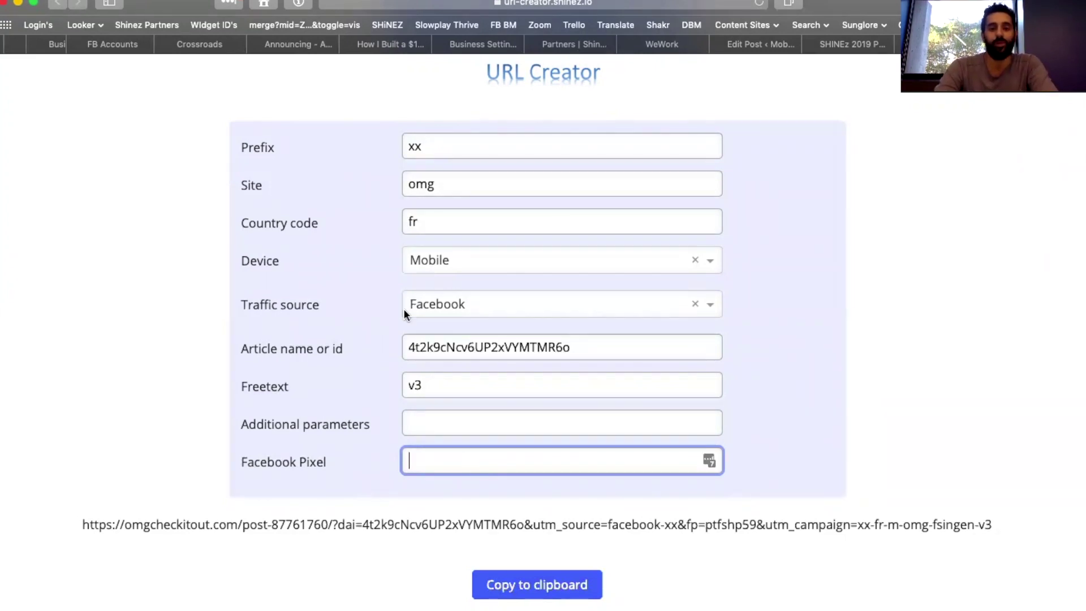
left_click(333, 449)
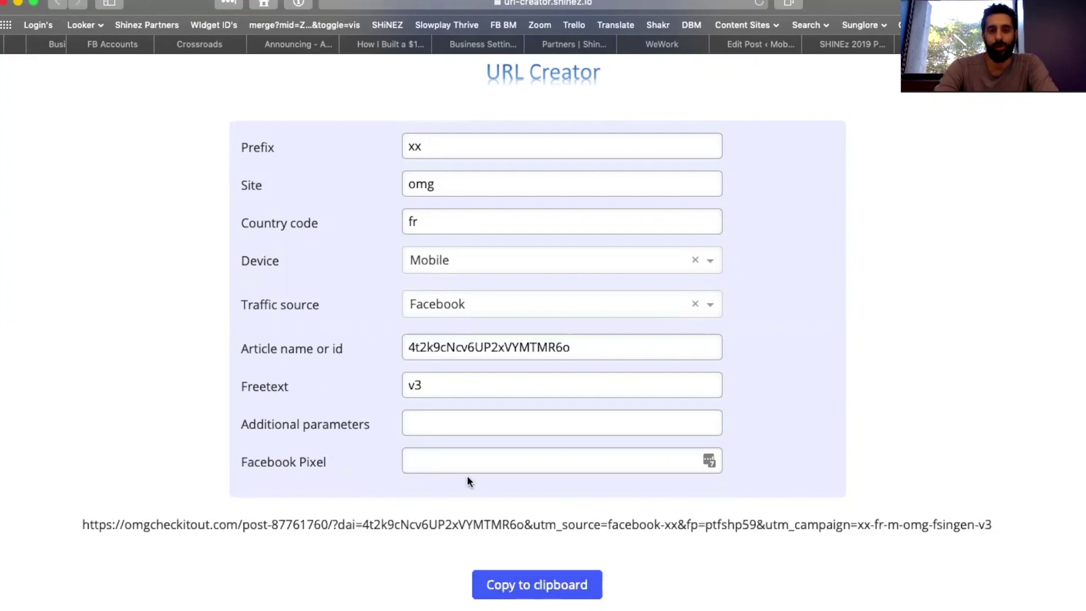
scroll(468, 478, "up", 2)
scroll(396, 498, "down", 2)
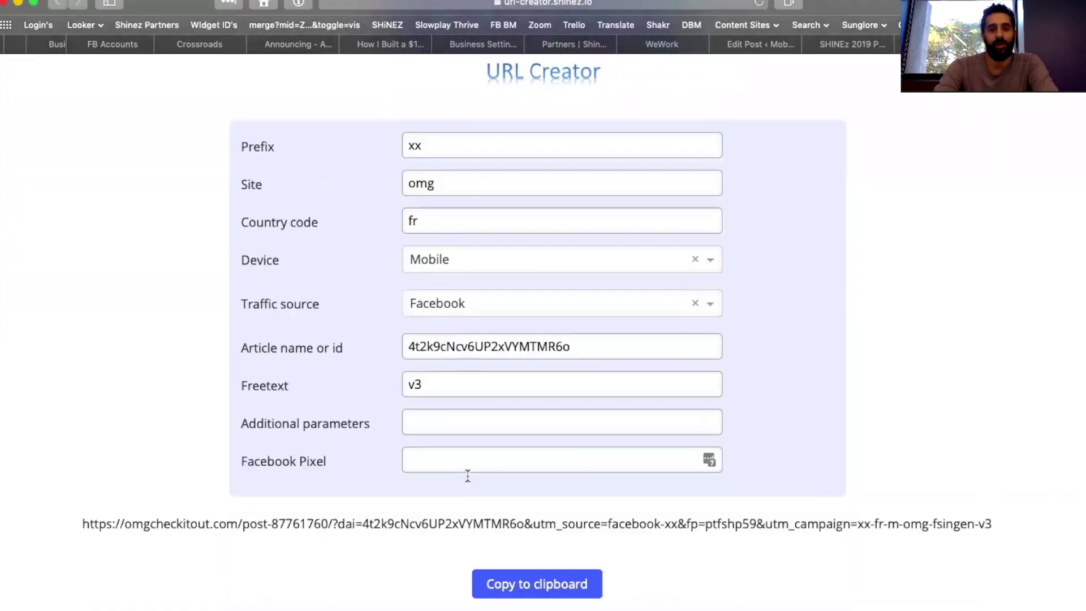
triple_click(317, 531)
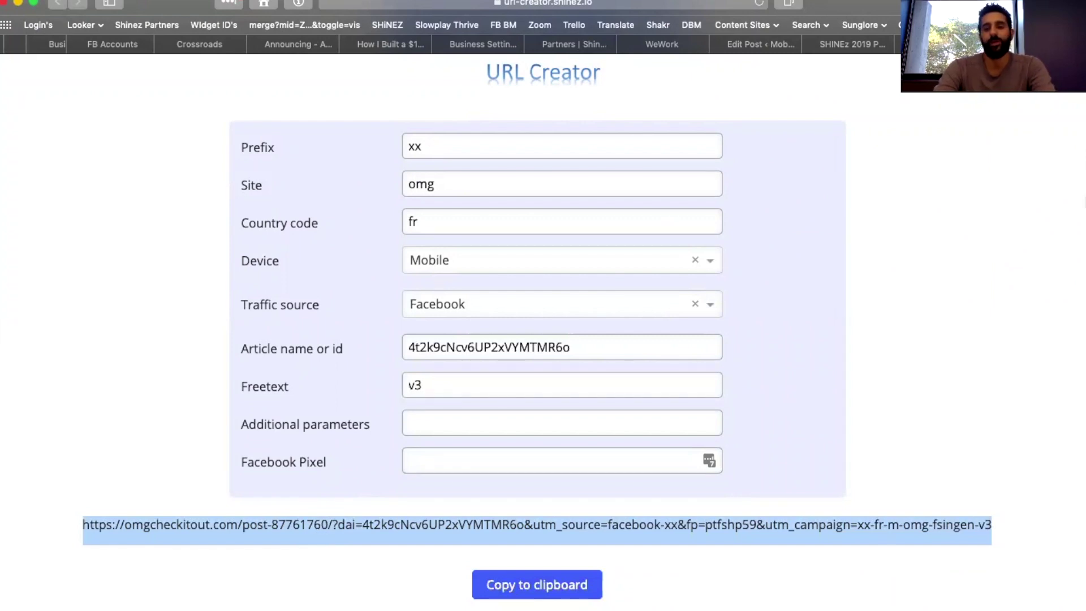
scroll(862, 385, "up", 2)
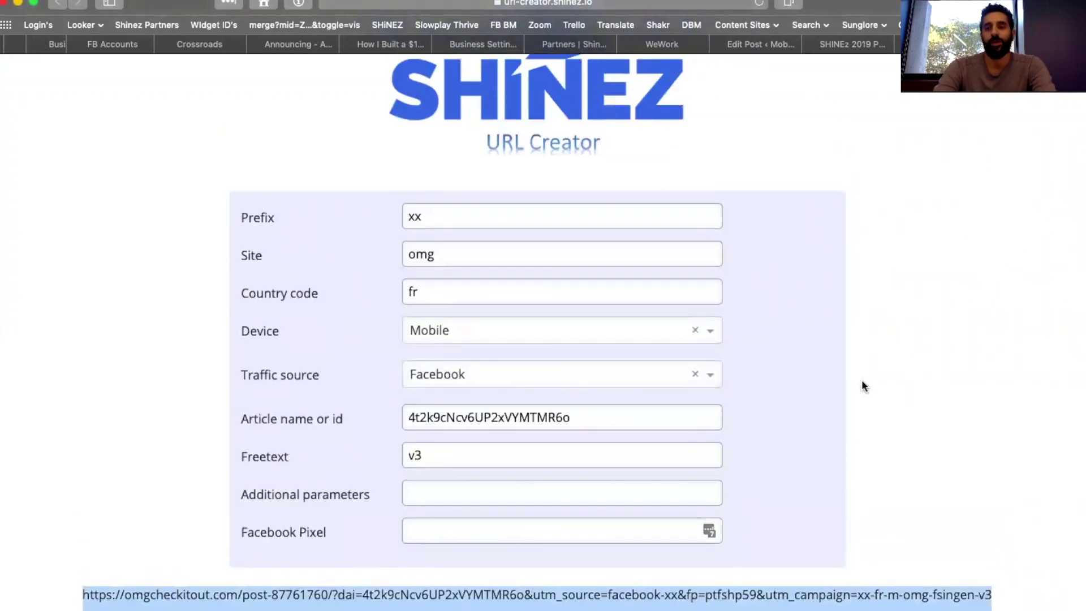